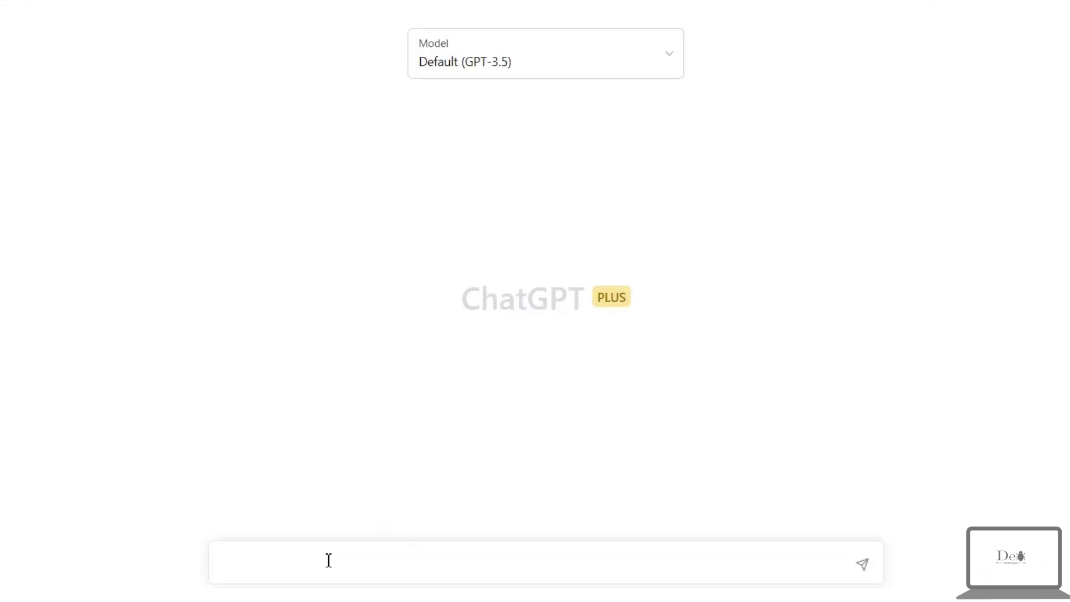
# - Ask GPT-3.5 the three-person meeting question and review its 4:00 pm and 12:30 pm starts
pyautogui.write('Andrew is free from 11 am to 3 pm, Joanne is free from noon to 2 pm and then 3:30 pm to 5 pm. Hannah is available at noon for half an hour, and then 4 pm to 6 pm. What are some options for start times for a 30 minute meeting for Andrew, Hannah, and Joanne?')
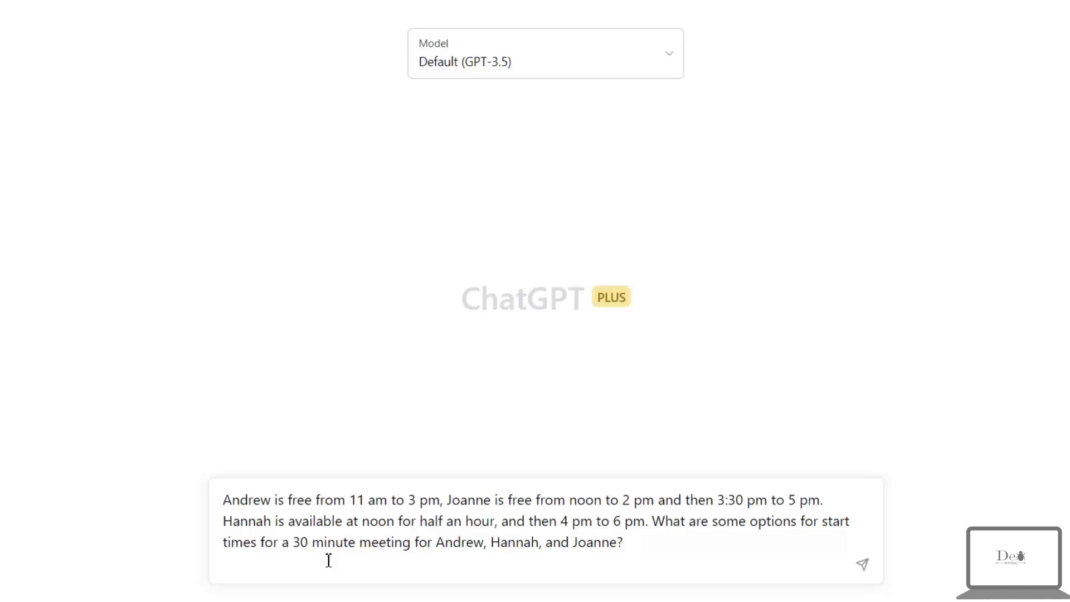
pyautogui.press('Return')
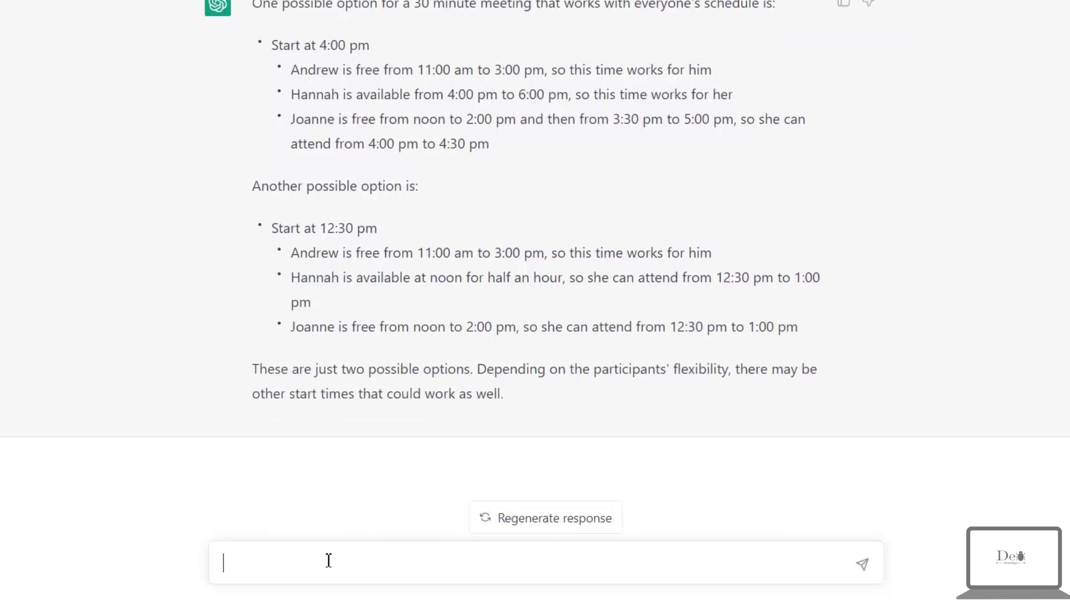
pyautogui.scroll(2, 124, 322)
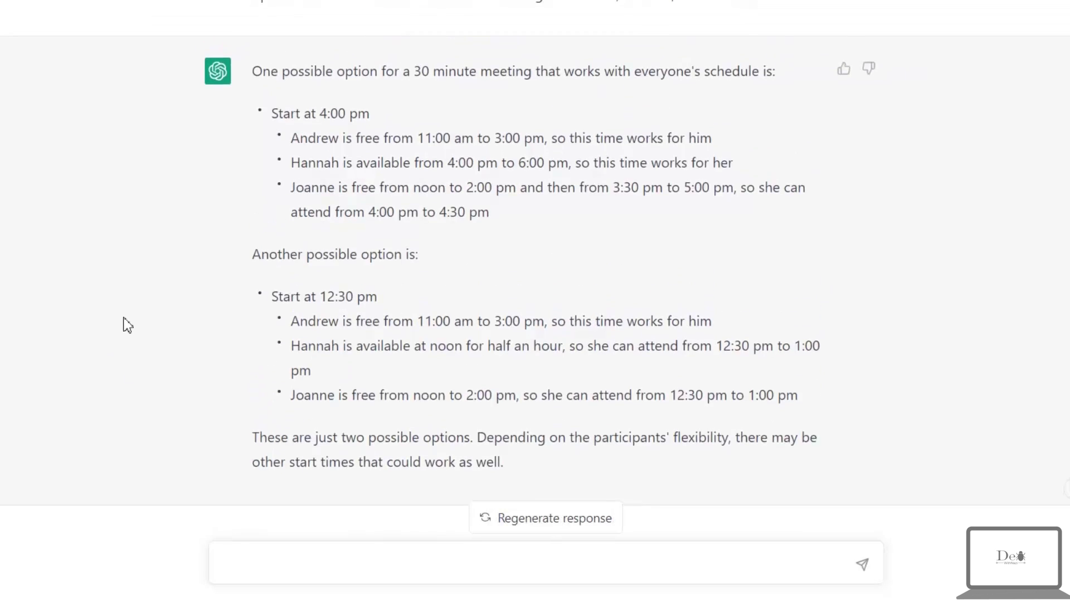
pyautogui.scroll(1, 128, 325)
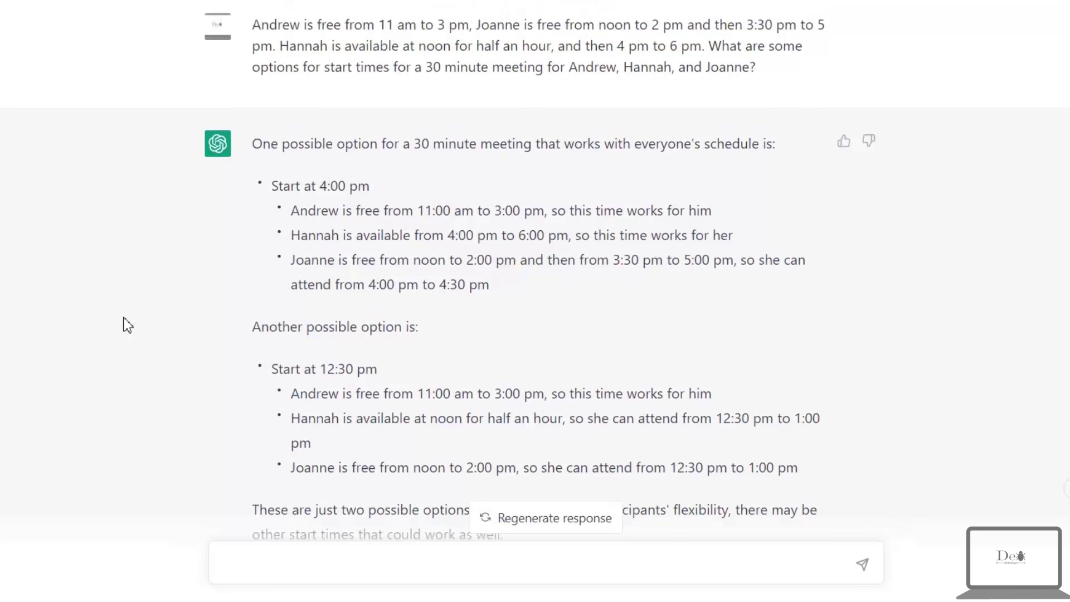
pyautogui.scroll(-3, 127, 325)
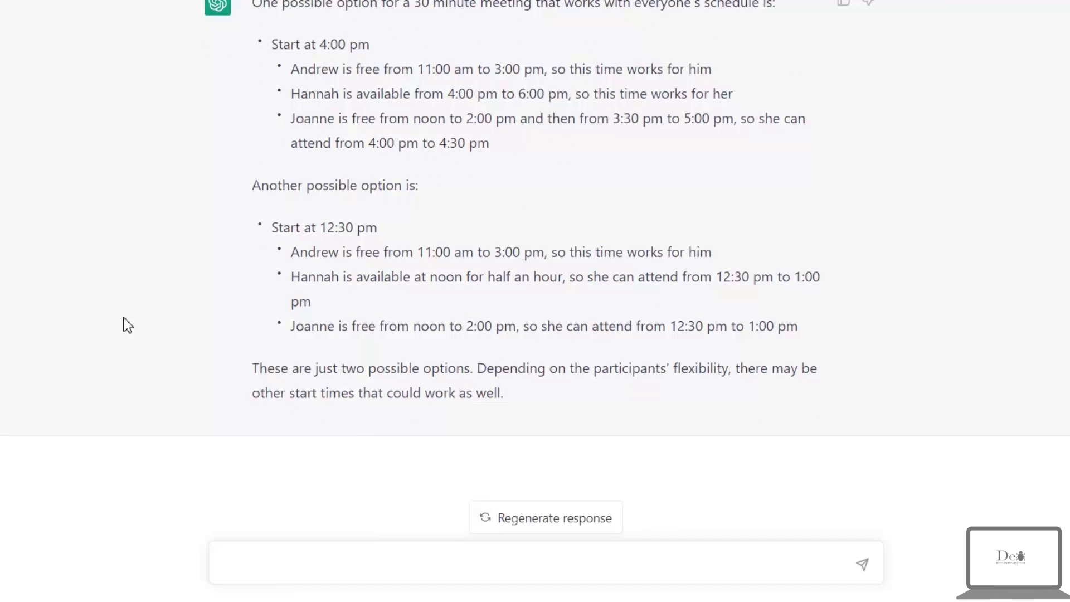
pyautogui.scroll(3, 127, 326)
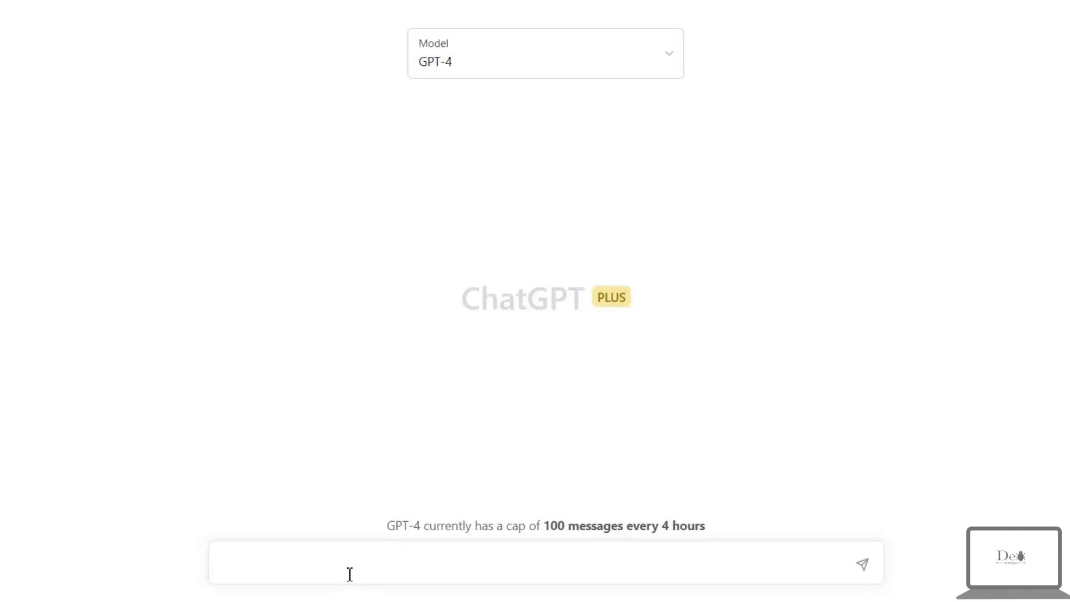
# - Send the same scheduling question to GPT-4, which proposes 12:00 pm
pyautogui.write('Andrew is free from 11 am to 3 pm, Joanne is free from noon to 2 pm and then 3:30 pm to 5 pm. Hannah is available at noon for half an hour, and then 4 pm to 6 pm. What are some options for start times for a 30 minute meeting for Andrew, Hannah, and Joanne?')
pyautogui.press('Return')
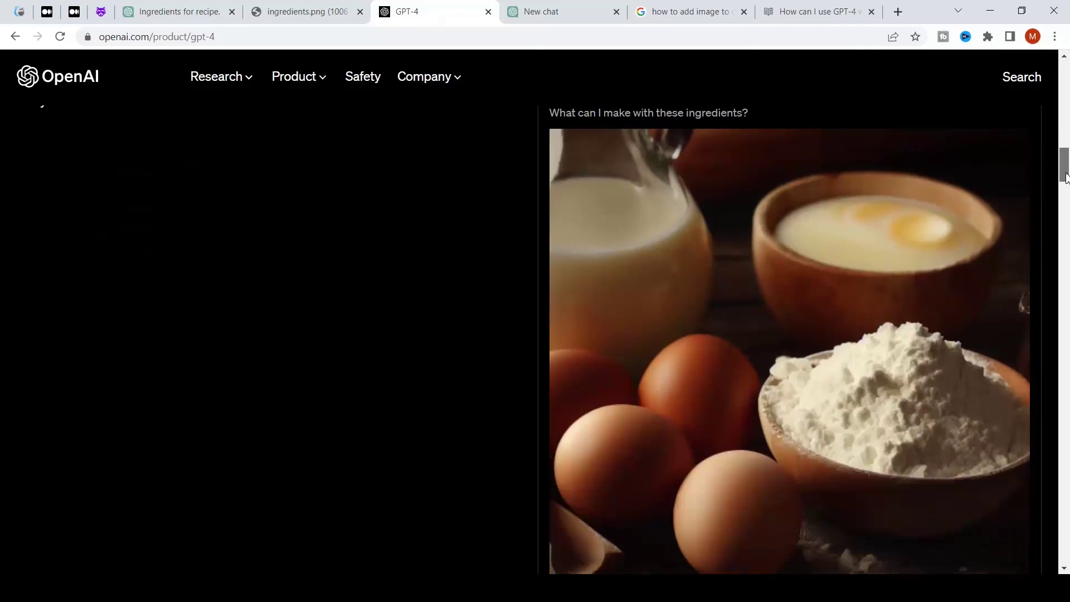
# - Scroll OpenAI's GPT-4 page to the ingredients photo and its Output list of dishes
pyautogui.moveTo(1065, 177); pyautogui.dragTo(1065, 197)
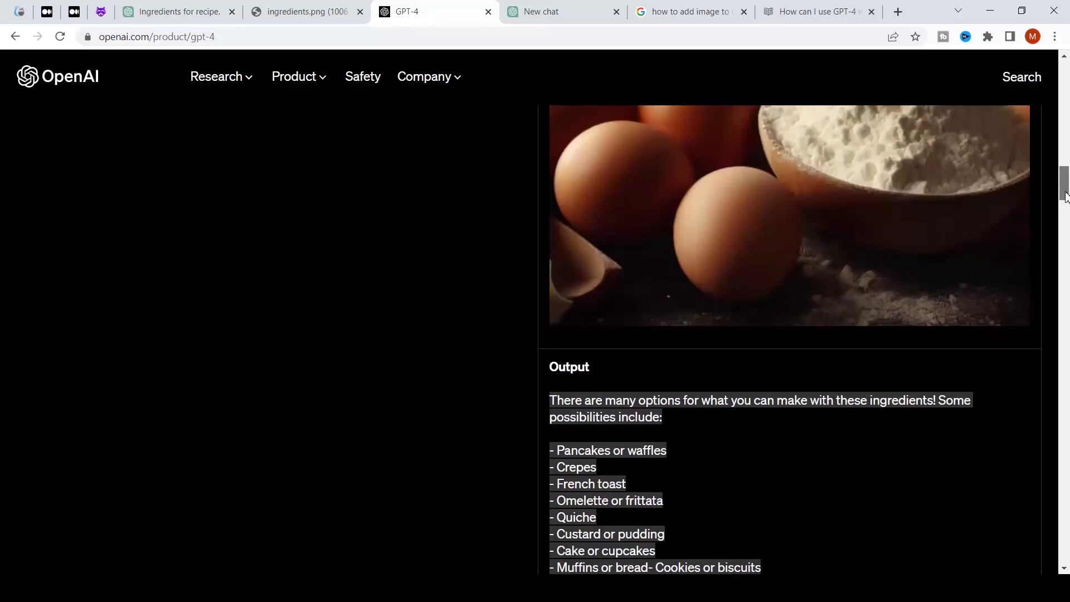
pyautogui.moveTo(1065, 196); pyautogui.dragTo(1065, 201)
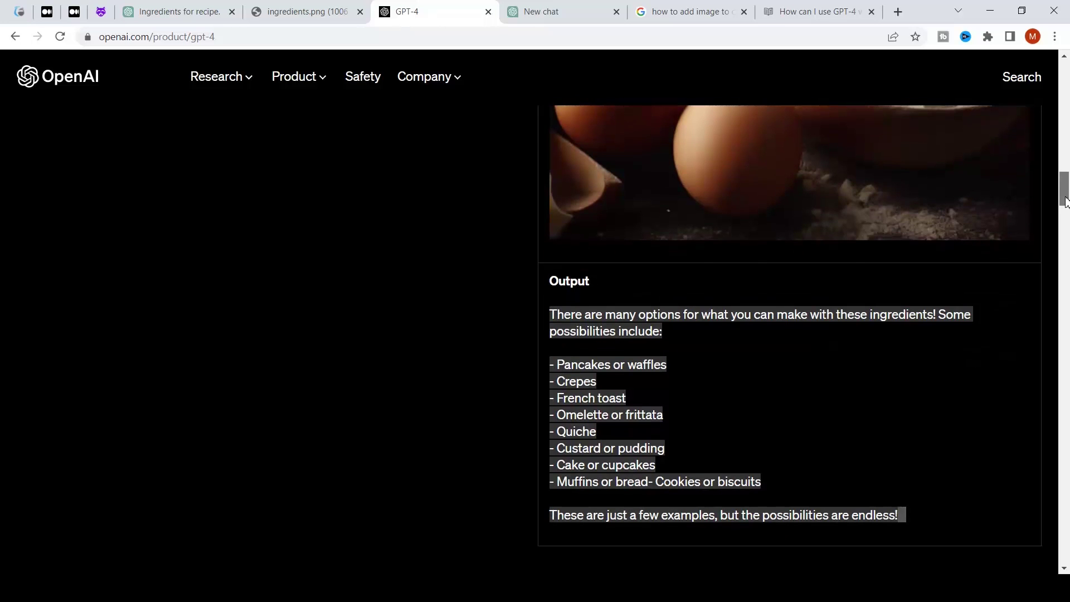
pyautogui.moveTo(1065, 202); pyautogui.dragTo(1065, 161)
# - Send GPT-4 the ingredients question with the image link, then open the GPT-4 images help article
pyautogui.click(573, 10)
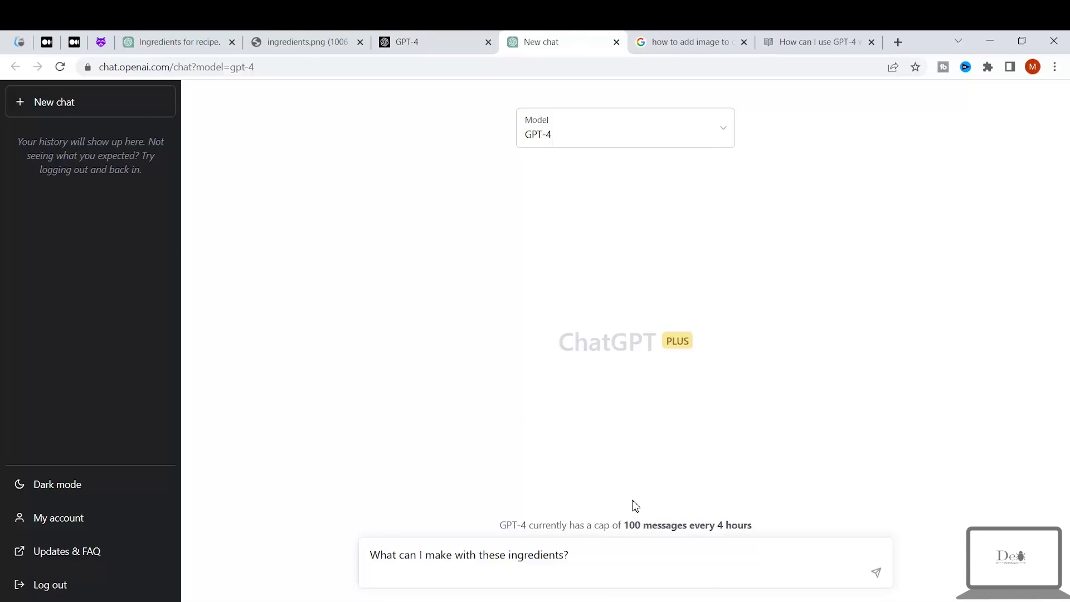
pyautogui.write('https://openaicom.imgix.net/9ad5a2ab-041f-475f-ad6a-b51899c50182/ingredients.png')
pyautogui.press('Return')
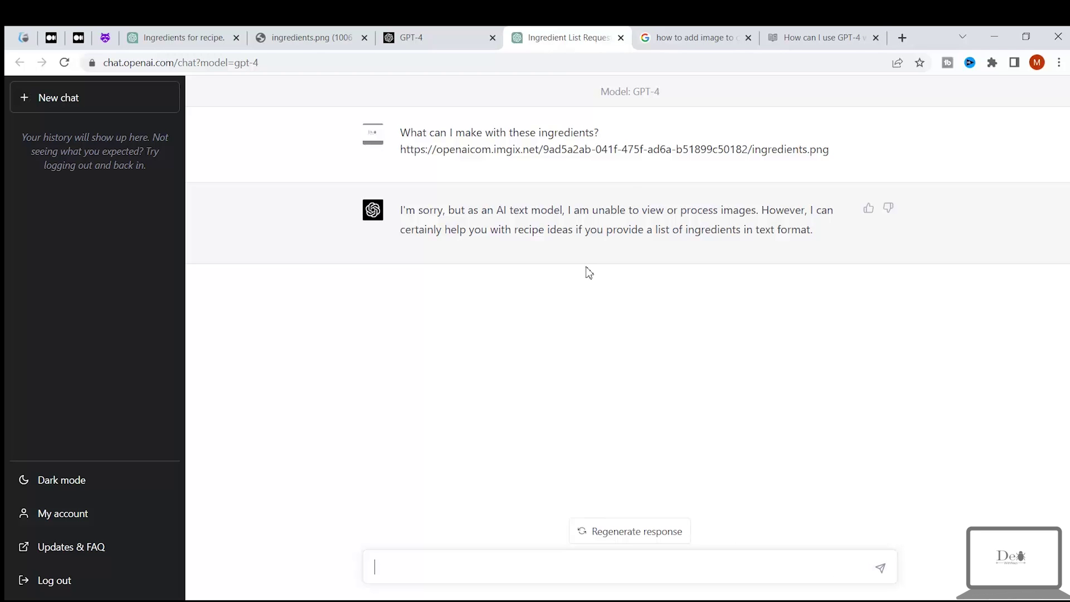
pyautogui.click(797, 32)
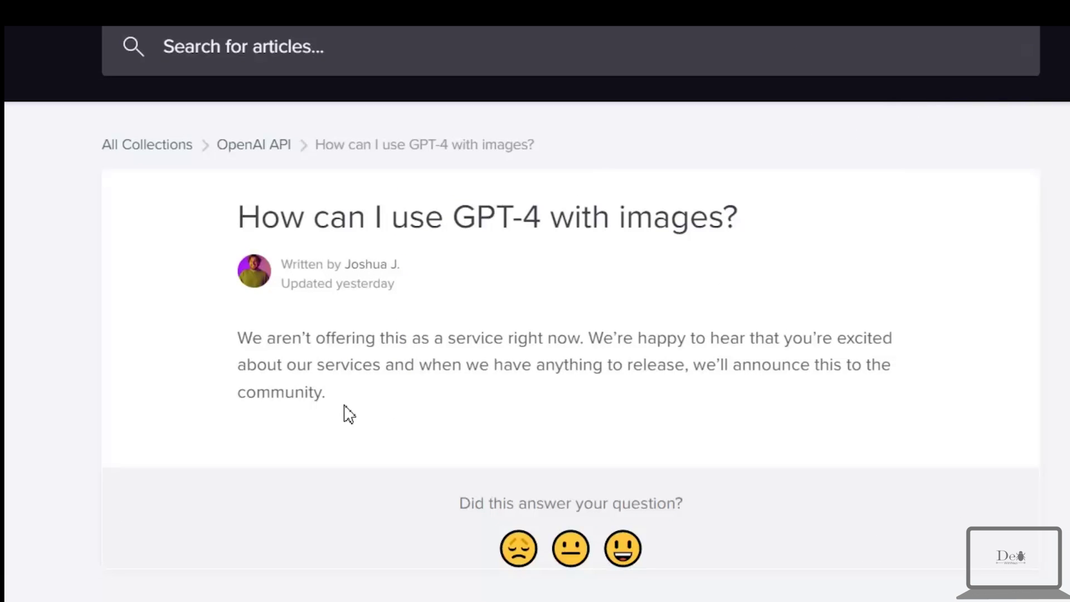
pyautogui.moveTo(331, 397); pyautogui.dragTo(224, 353)
pyautogui.click(223, 352)
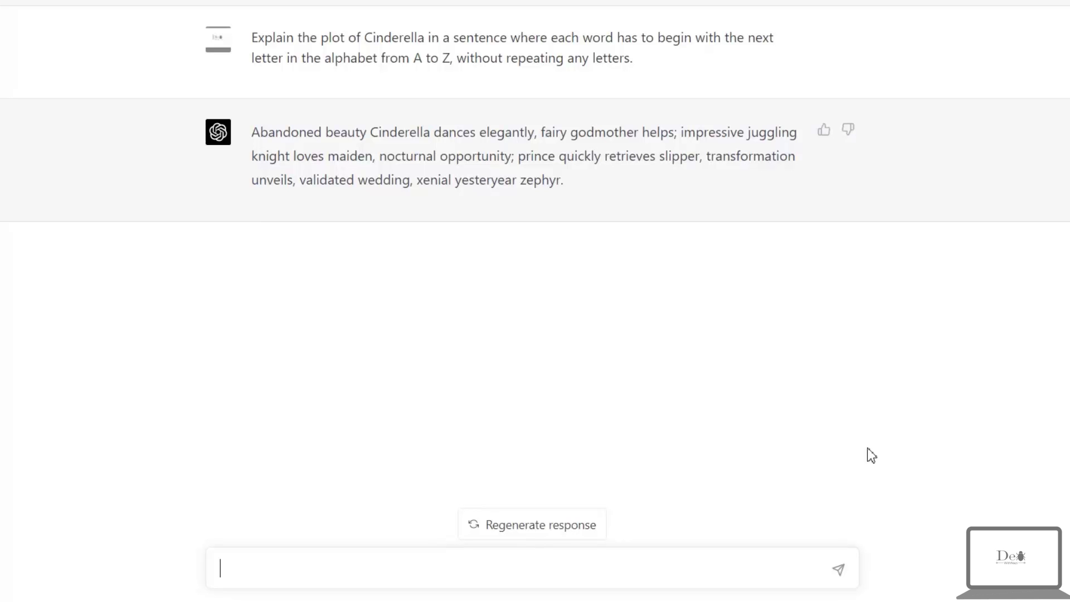
# - Resend the Cinderella prompt with 'greedy dog' replacing Cinderella
pyautogui.tripleClick(555, 55)
pyautogui.write('Explain the plot of Cinderella in a sentence where each word has to begin with the next letter in the alphabet from A to Z, without repeating any letters.')
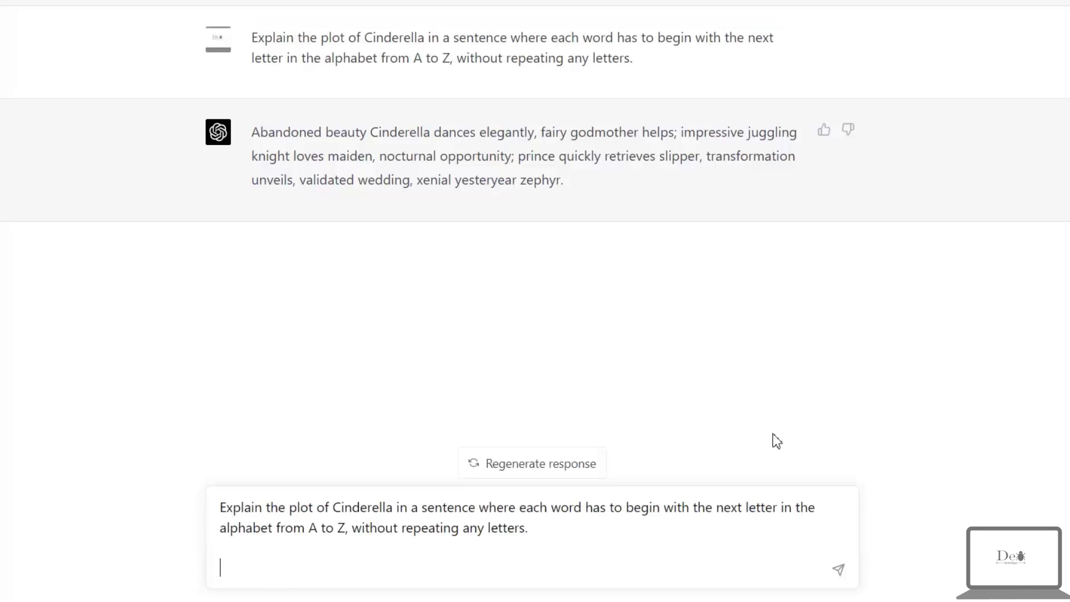
pyautogui.click(344, 508)
pyautogui.doubleClick(345, 508)
pyautogui.write('greedy ')
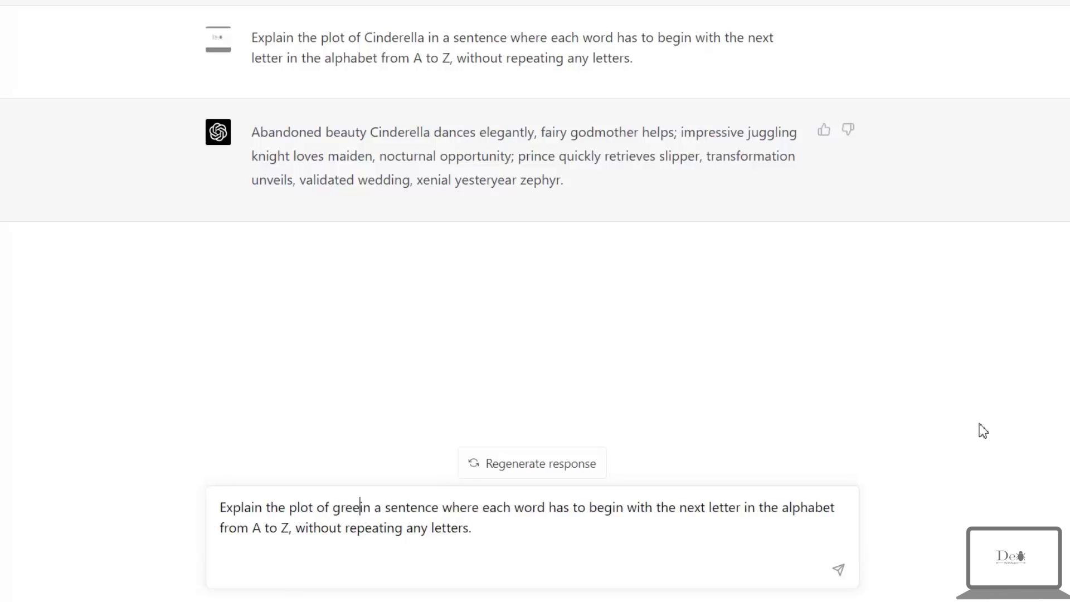
pyautogui.write('dog')
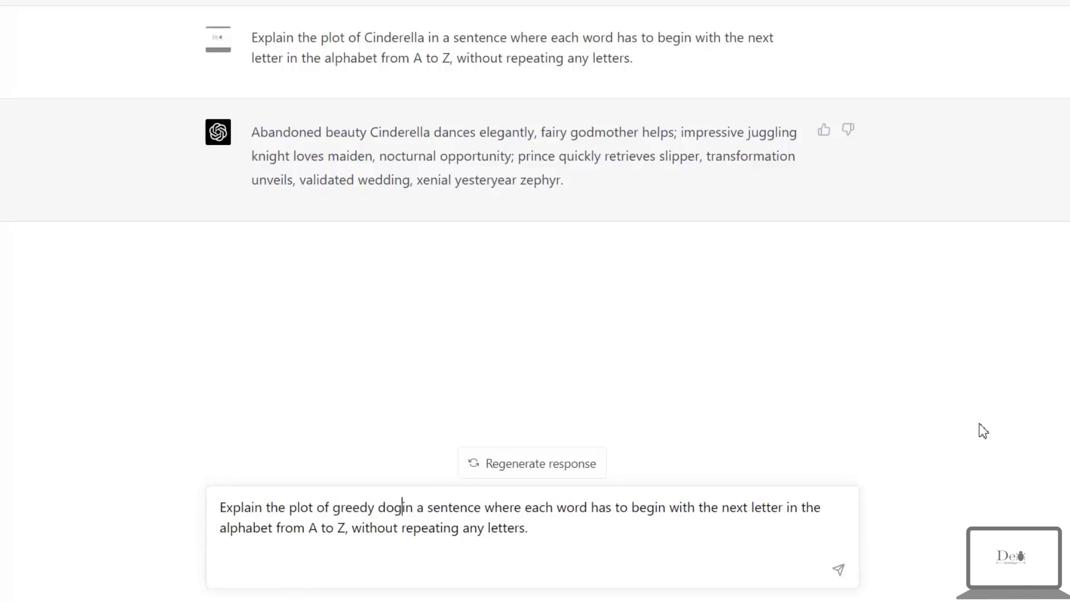
pyautogui.press('Return')
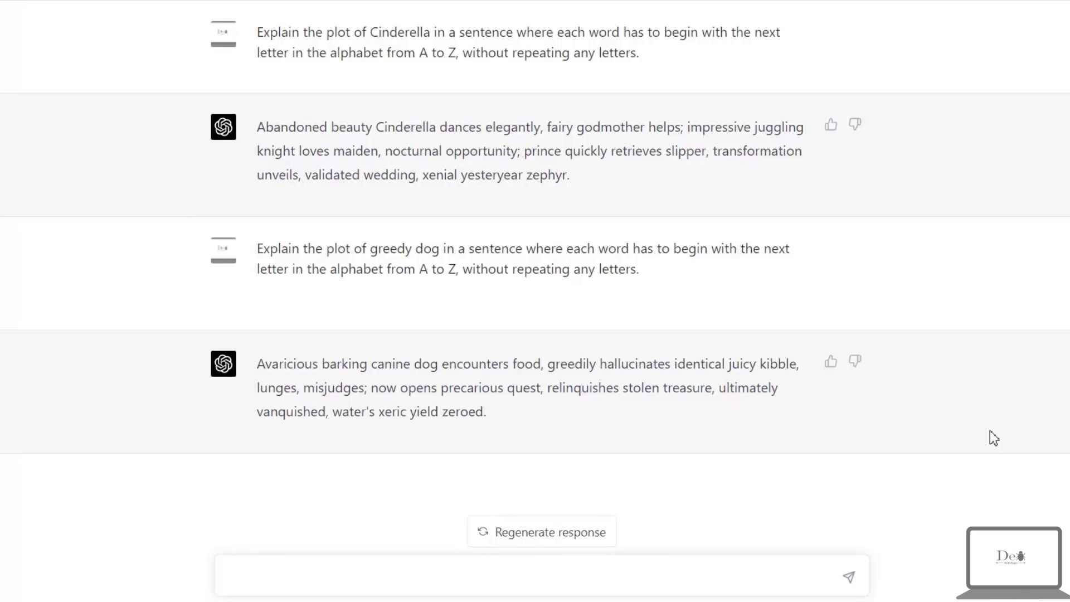
# - Ask ChatGPT to 'convert greedy dog to a poem'
pyautogui.write('conert')
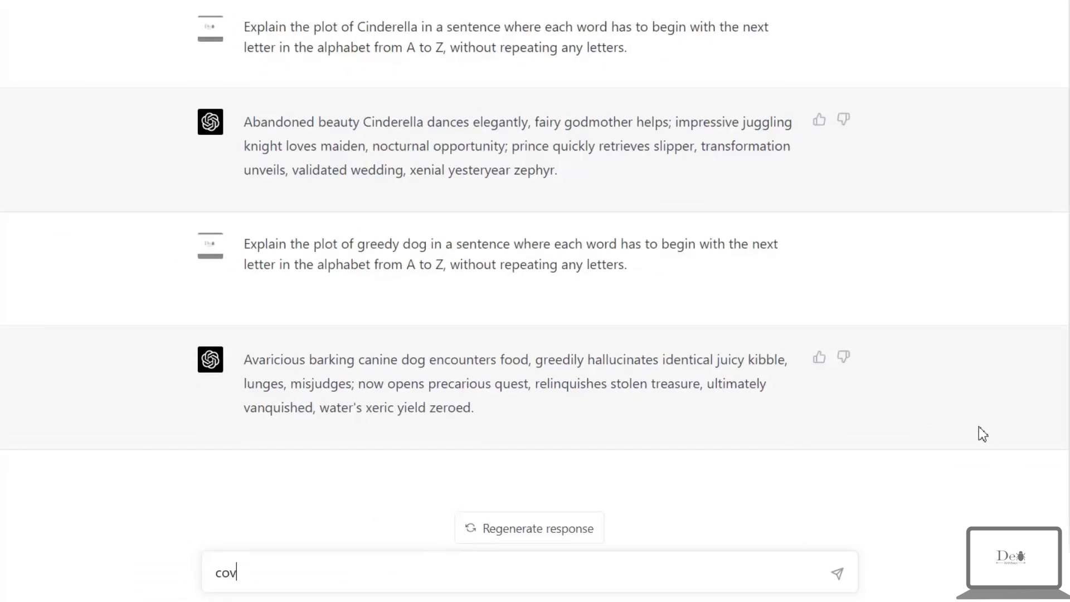
pyautogui.press('BackSpace')
pyautogui.press('BackSpace')
pyautogui.press('BackSpace')
pyautogui.write('vert greedy dog to a p')
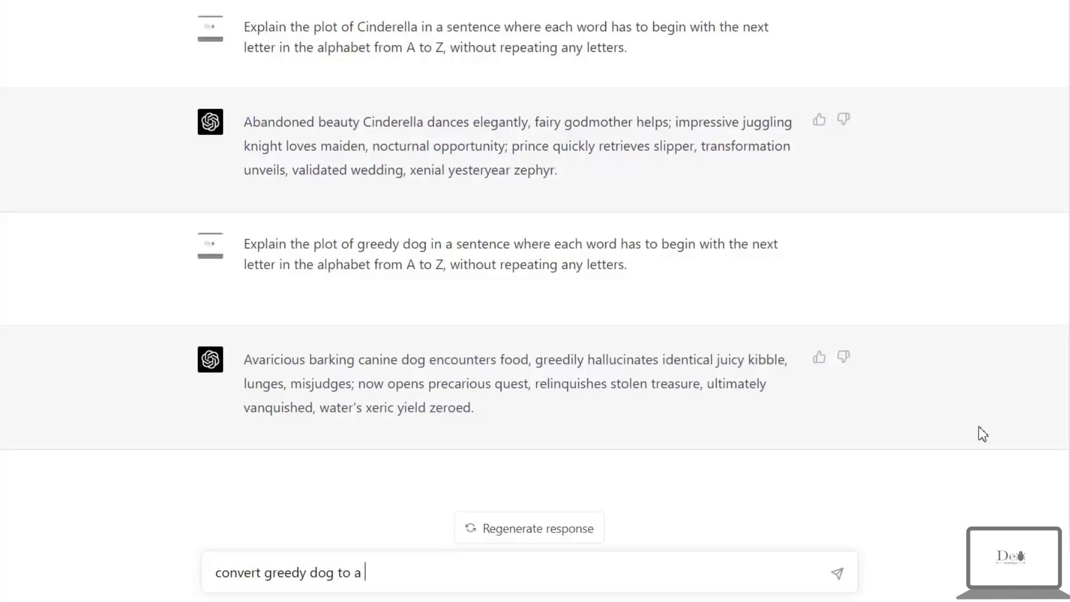
pyautogui.write('oem')
pyautogui.press('Return')
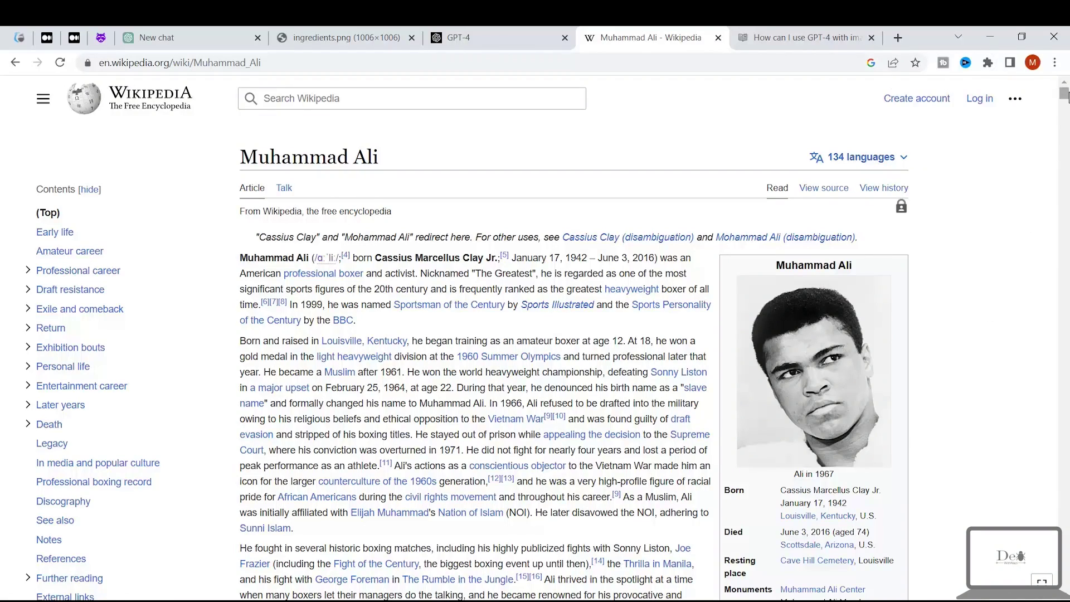
# - Select the Muhammad Ali article's URL in the address bar and go to the new GPT-4 chat
pyautogui.moveTo(1064, 96); pyautogui.dragTo(390, 61)
pyautogui.click(344, 58)
pyautogui.hotkey('ctrl', 'c')
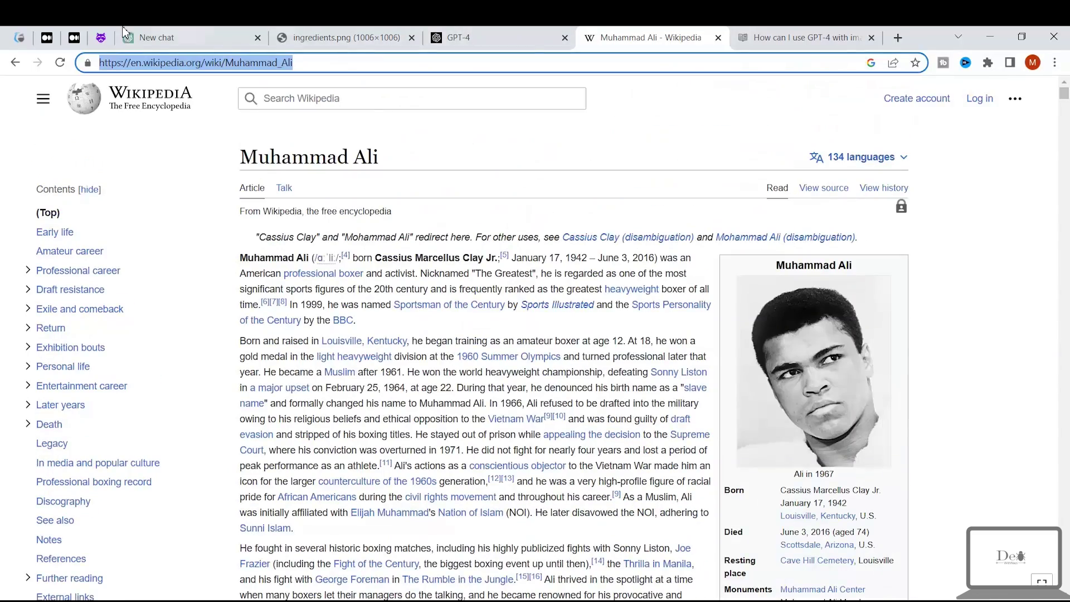
pyautogui.click(127, 35)
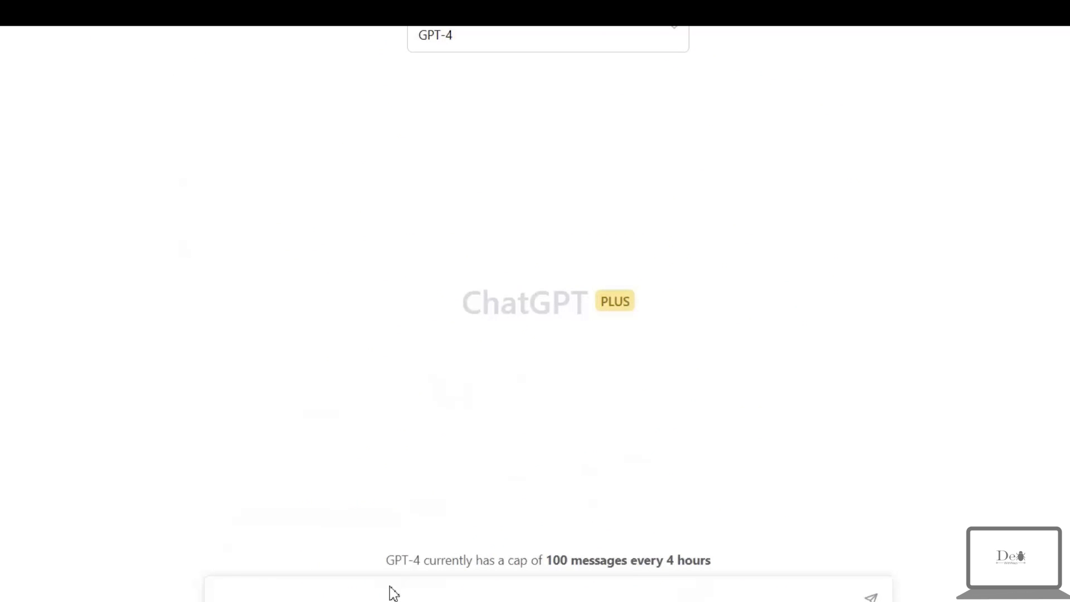
# - Ask GPT-4 'descript this in one sentence' followed by the pasted Muhammad Ali article URL
pyautogui.click(384, 596)
pyautogui.write('de')
pyautogui.write('script this onn')
pyautogui.press('BackSpace')
pyautogui.press('BackSpace')
pyautogui.press('BackSpace')
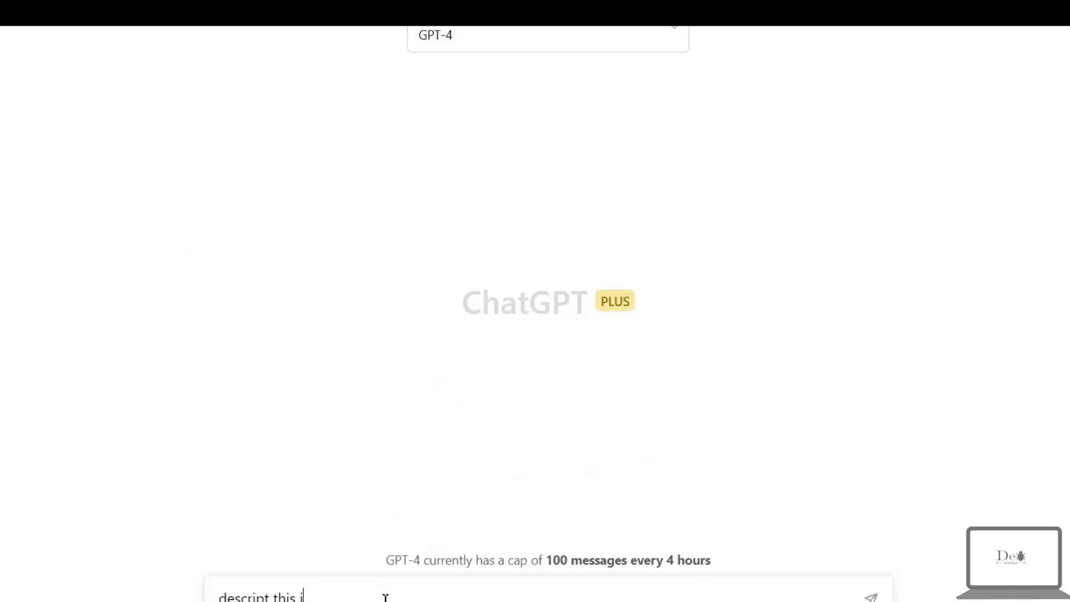
pyautogui.write('in one sentense')
pyautogui.rightClick(384, 596)
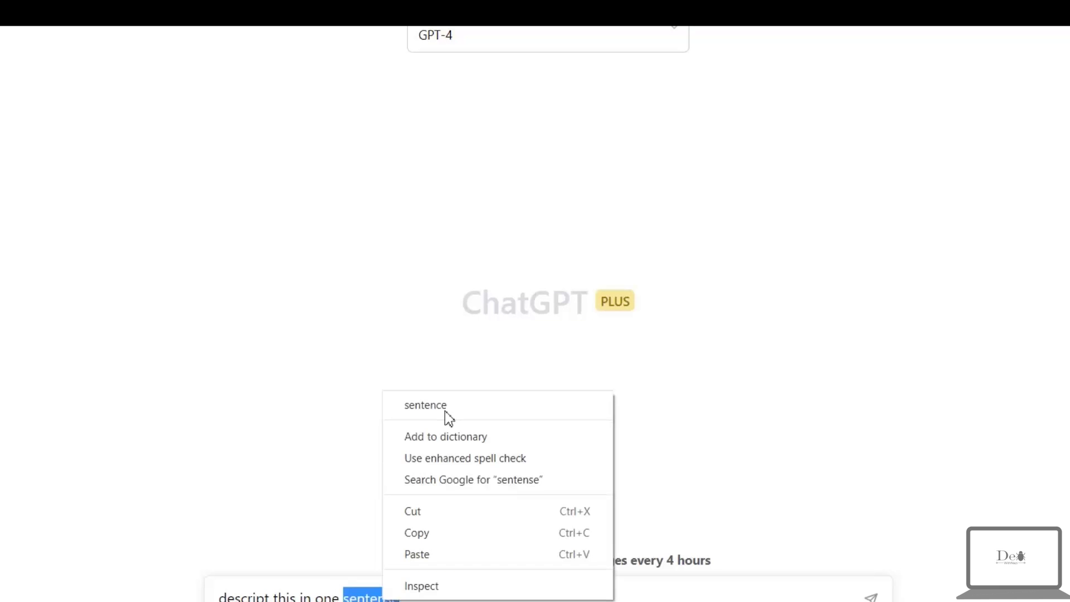
pyautogui.click(463, 403)
pyautogui.hotkey('ctrl', 'v')
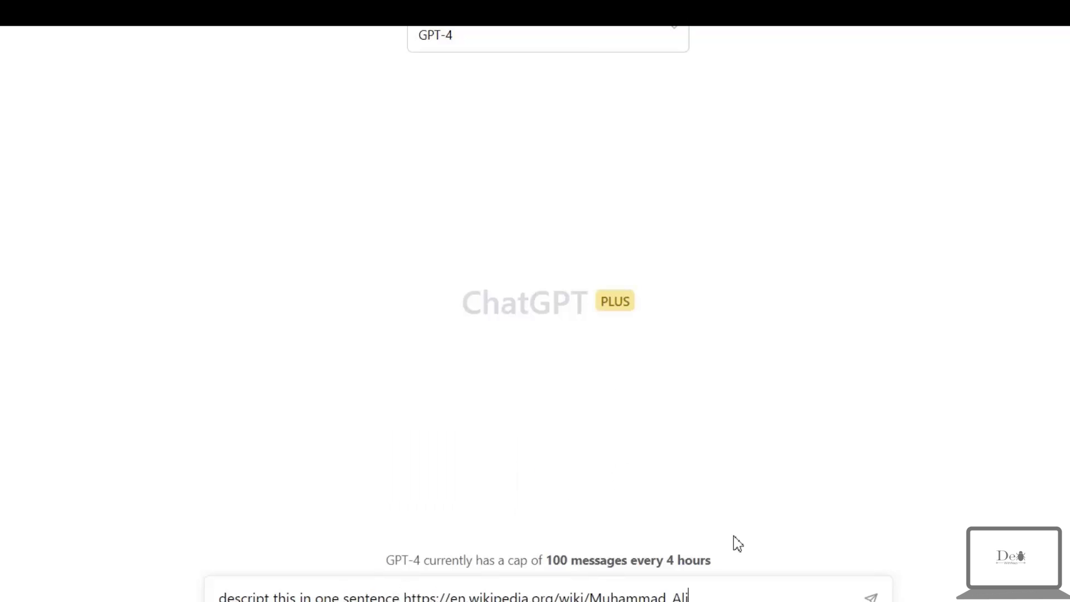
pyautogui.press('Return')
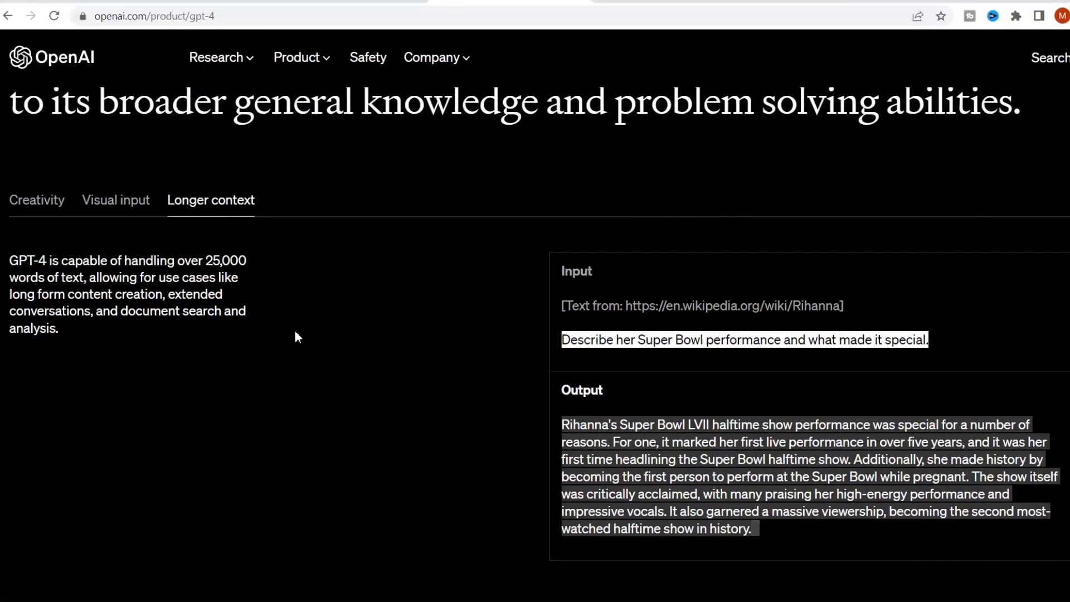
# - Scroll past the Duolingo, Be My Eyes and Stripe cards to the Morgan Stanley, Khan Academy and Iceland stories
pyautogui.scroll(-8, 213, 343)
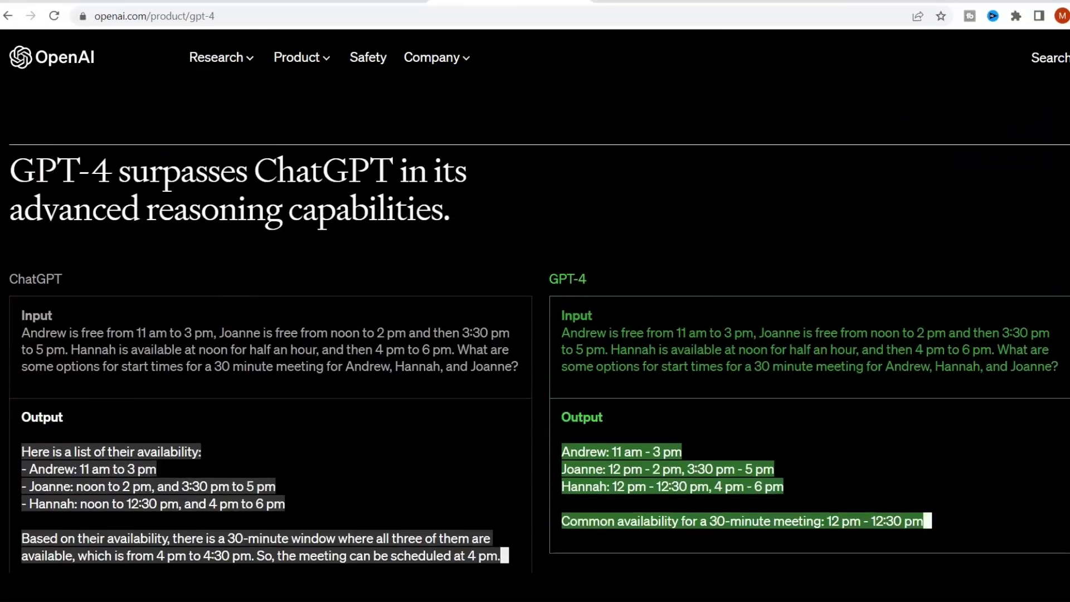
pyautogui.scroll(-10, 535, 323)
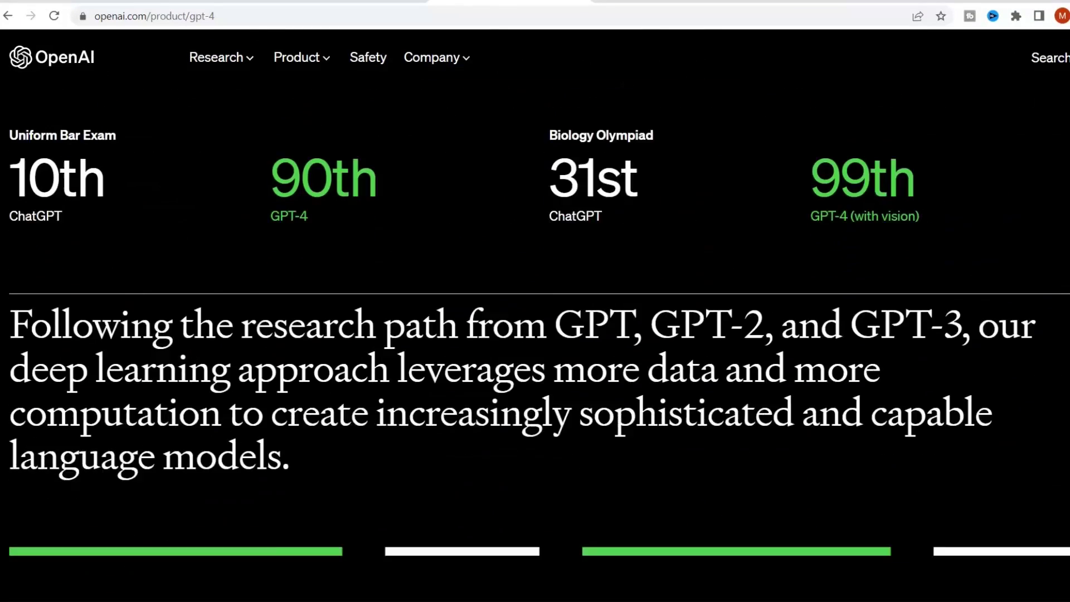
pyautogui.scroll(-2, 535, 323)
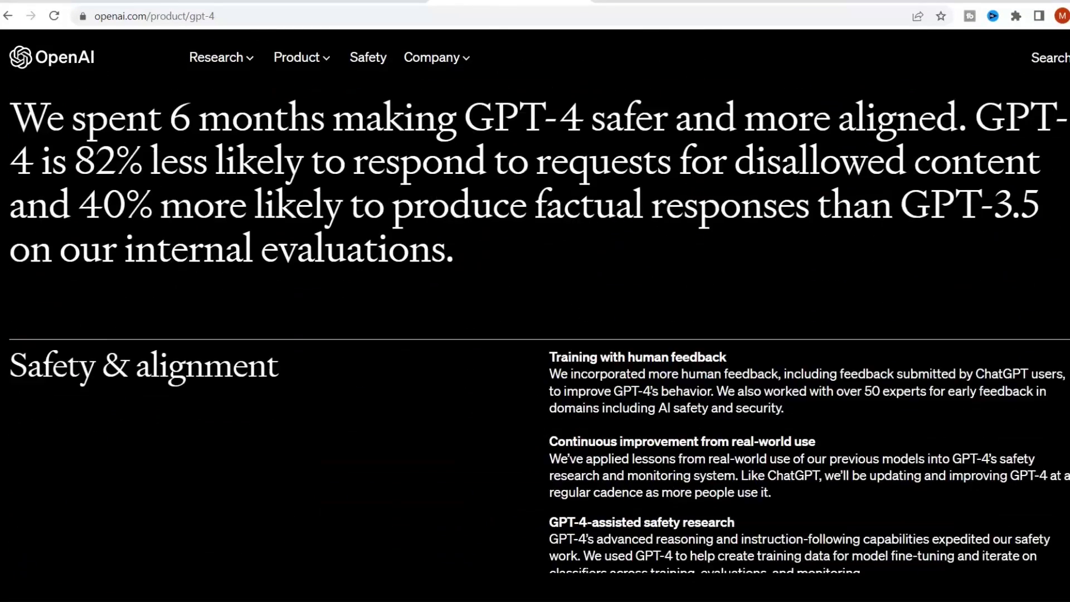
pyautogui.scroll(1, 534, 333)
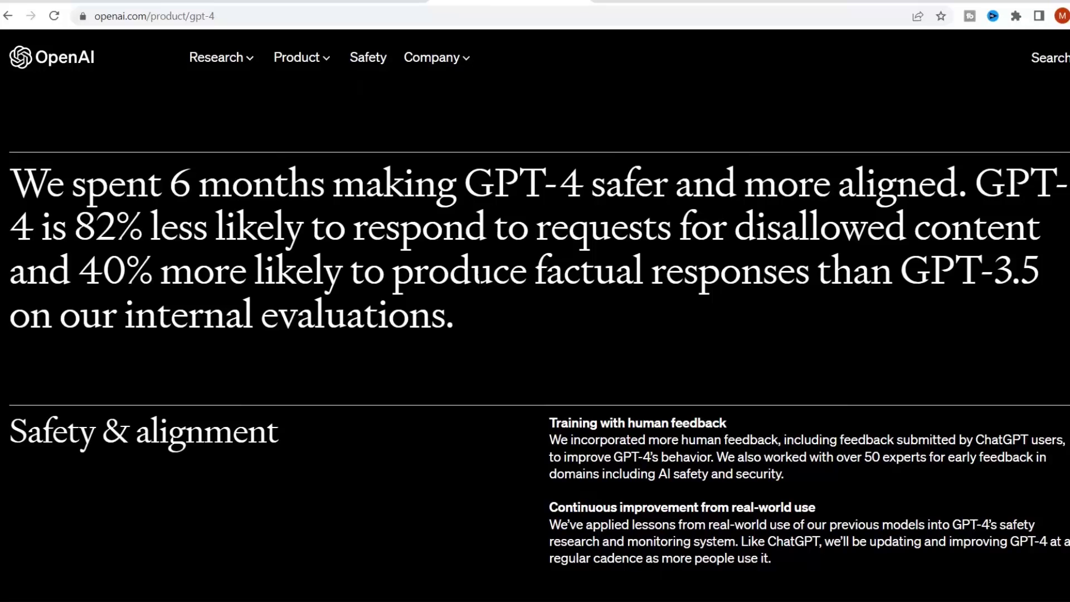
pyautogui.scroll(-10, 535, 334)
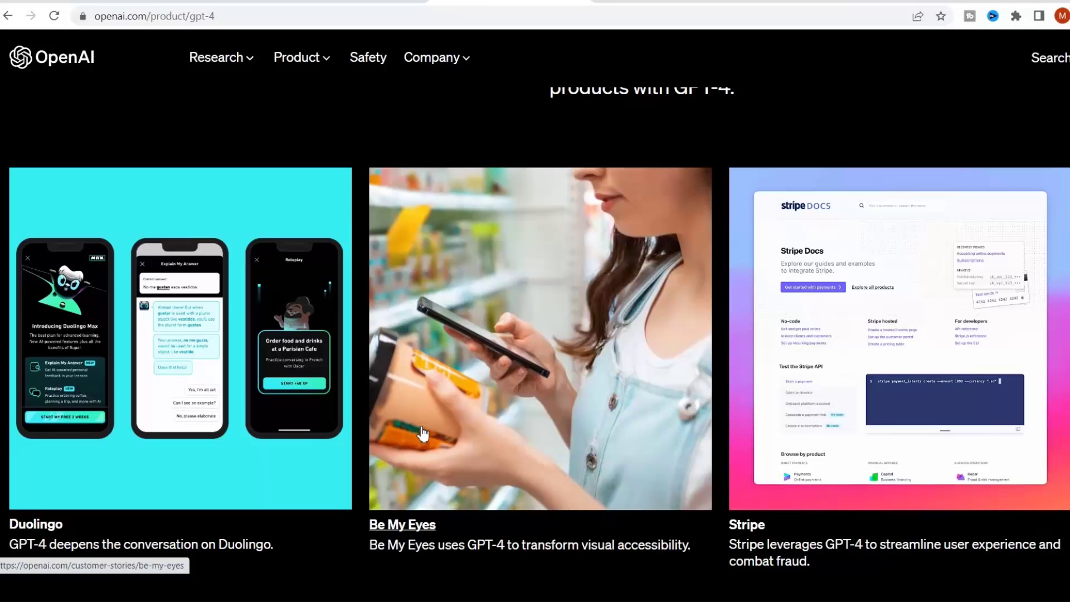
pyautogui.scroll(-10, 422, 432)
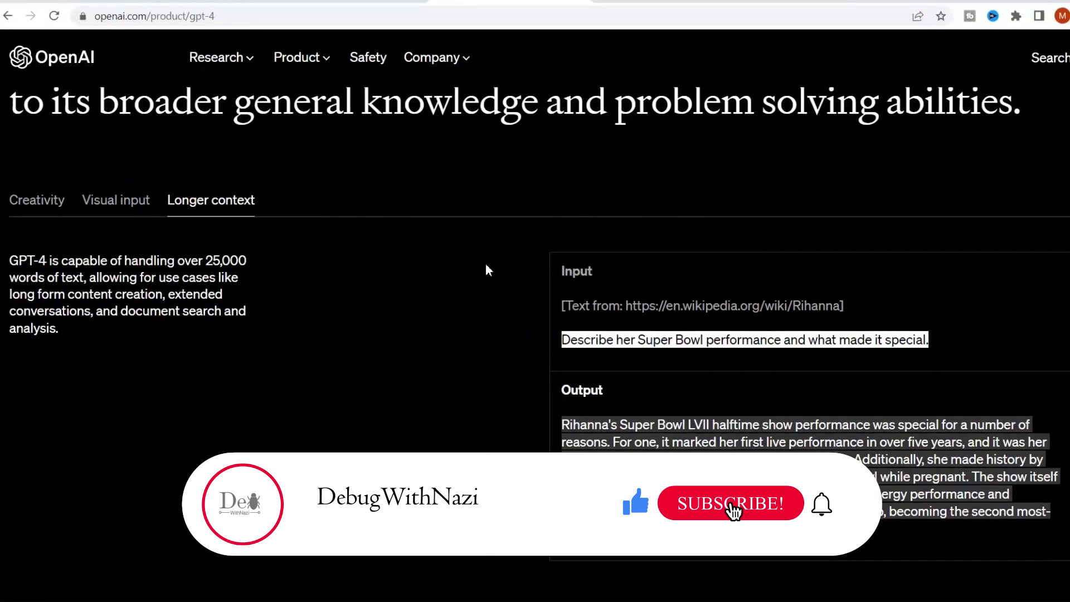
# - Scroll from the Longer context example down to the 'We spent 6 months' safety text
pyautogui.scroll(-15, 813, 595)
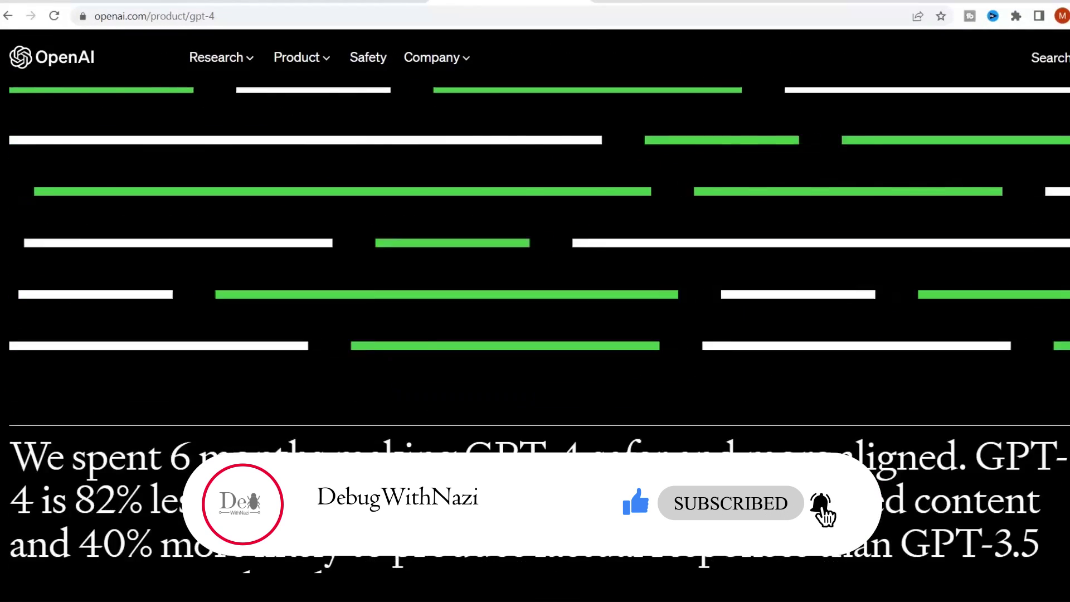
pyautogui.scroll(-8, 813, 595)
pyautogui.scroll(1, 814, 595)
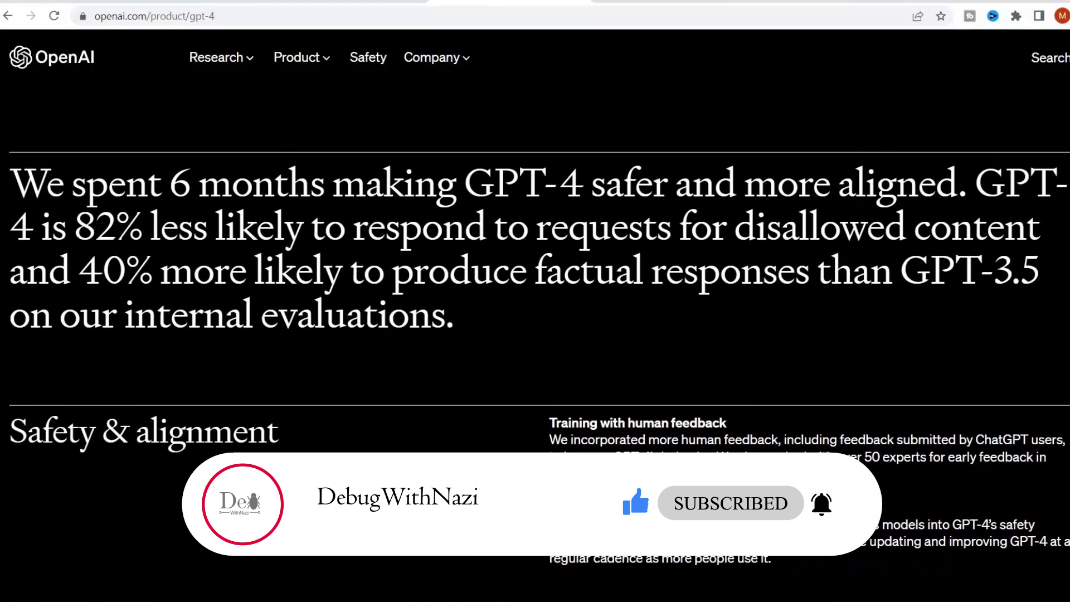